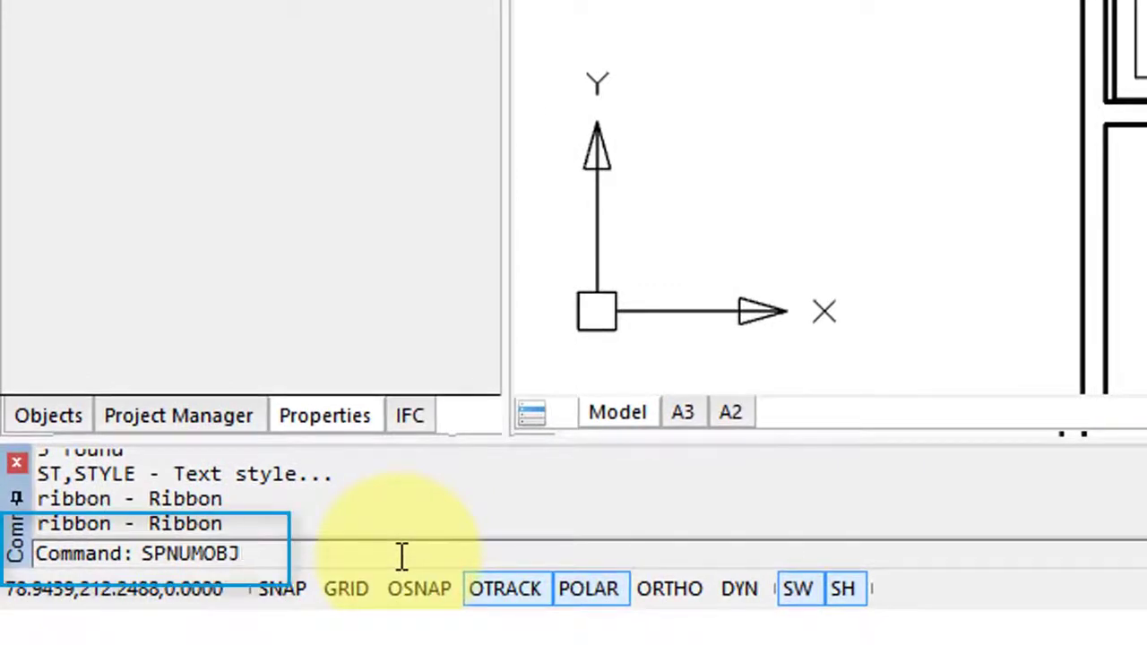
Start object numbering and exclude polylines, lines, blocks and circles, leaving only the 28 texts.
key(Return)
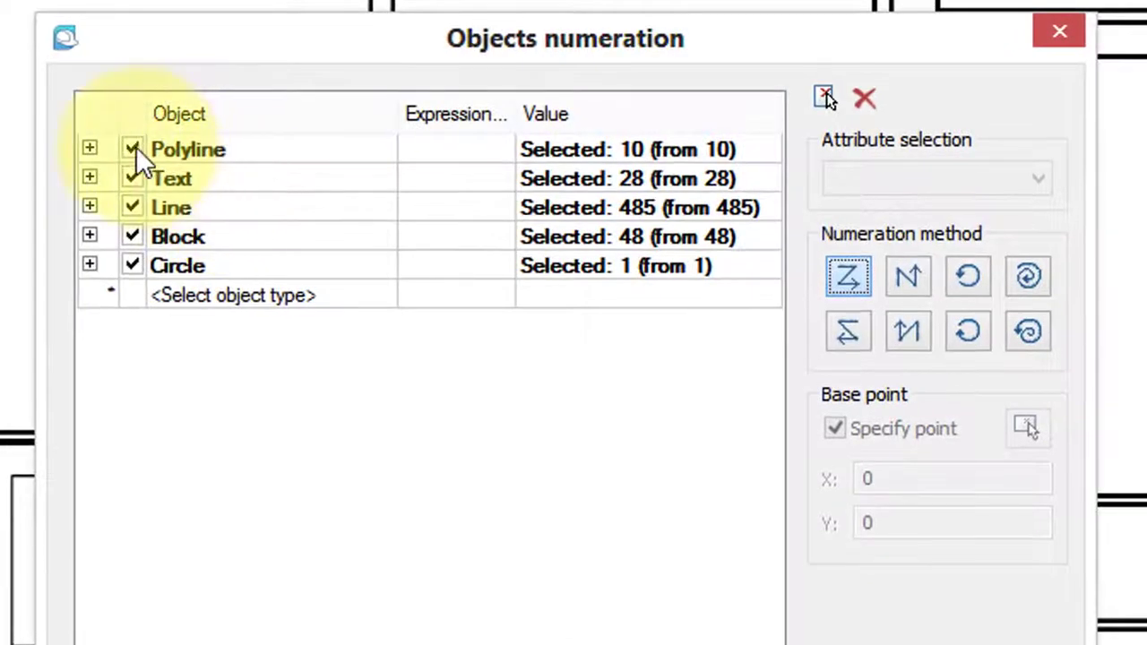
click(134, 149)
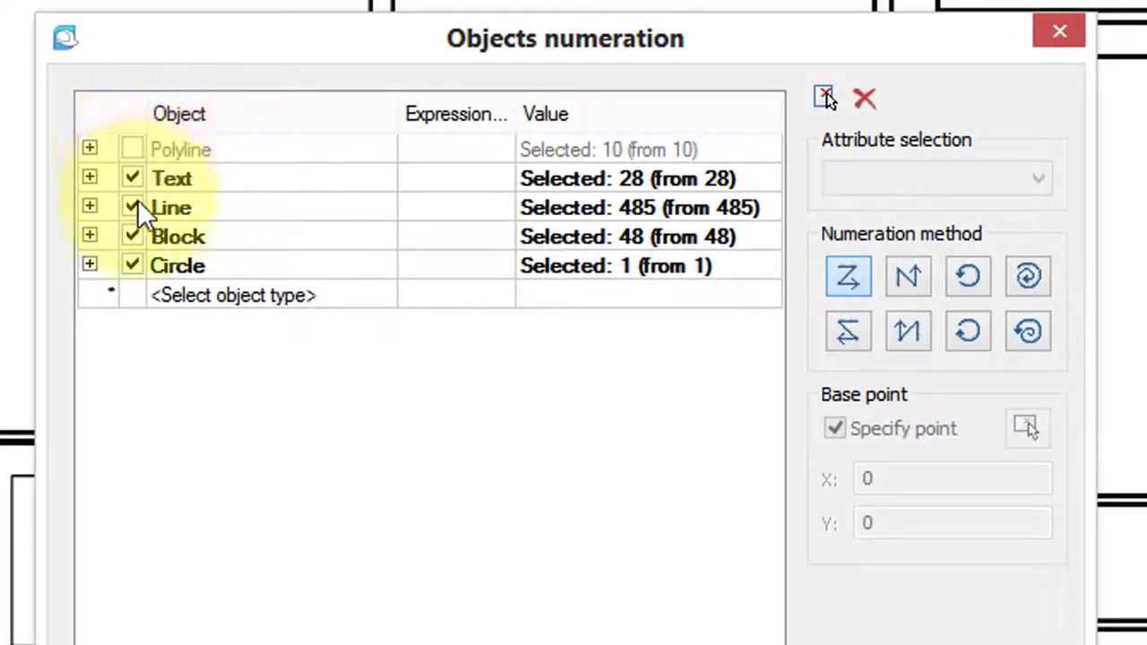
click(134, 206)
click(131, 238)
click(134, 261)
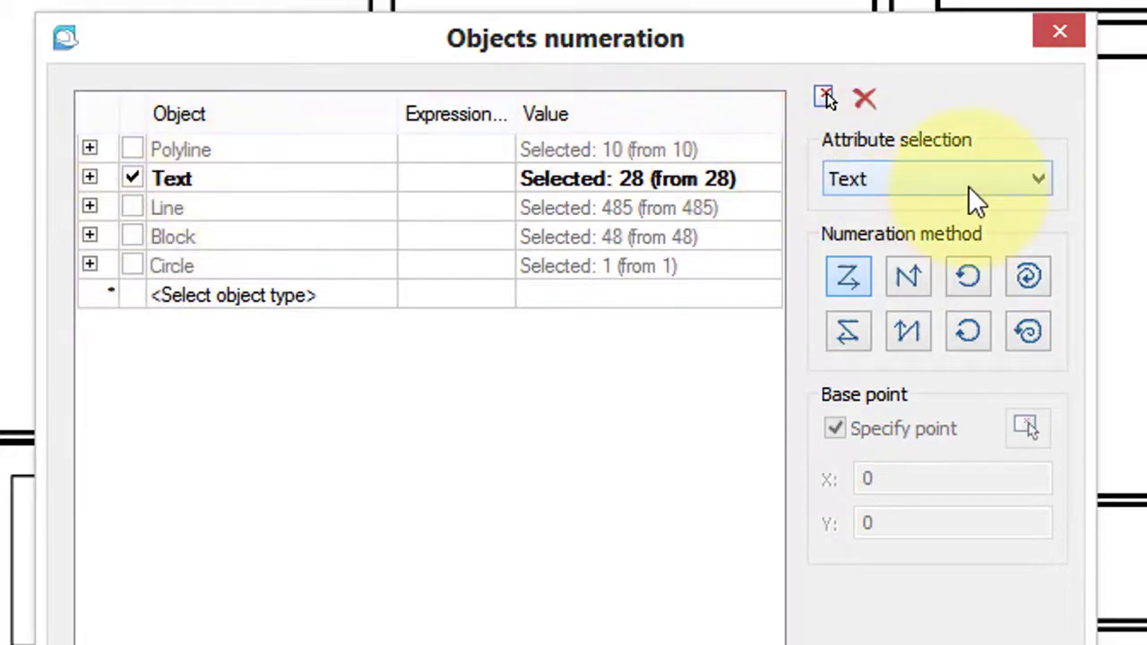
Set the numbering prefix to 'Prefix -' and keep the zigzag order after trying spiral.
click(141, 502)
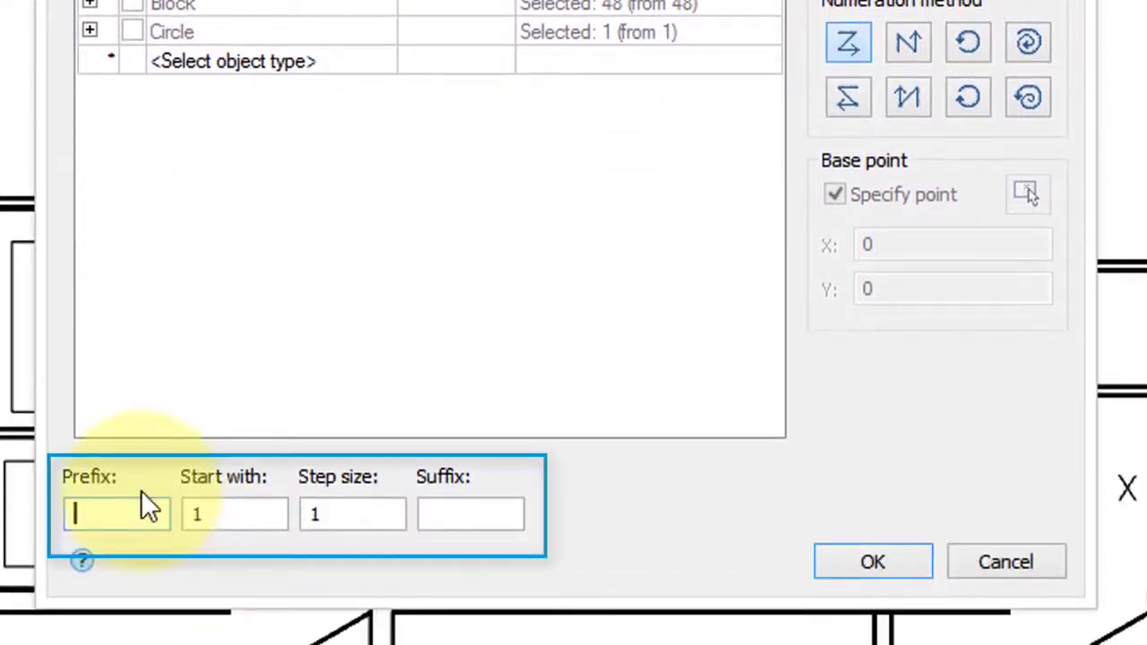
text(Prefi)
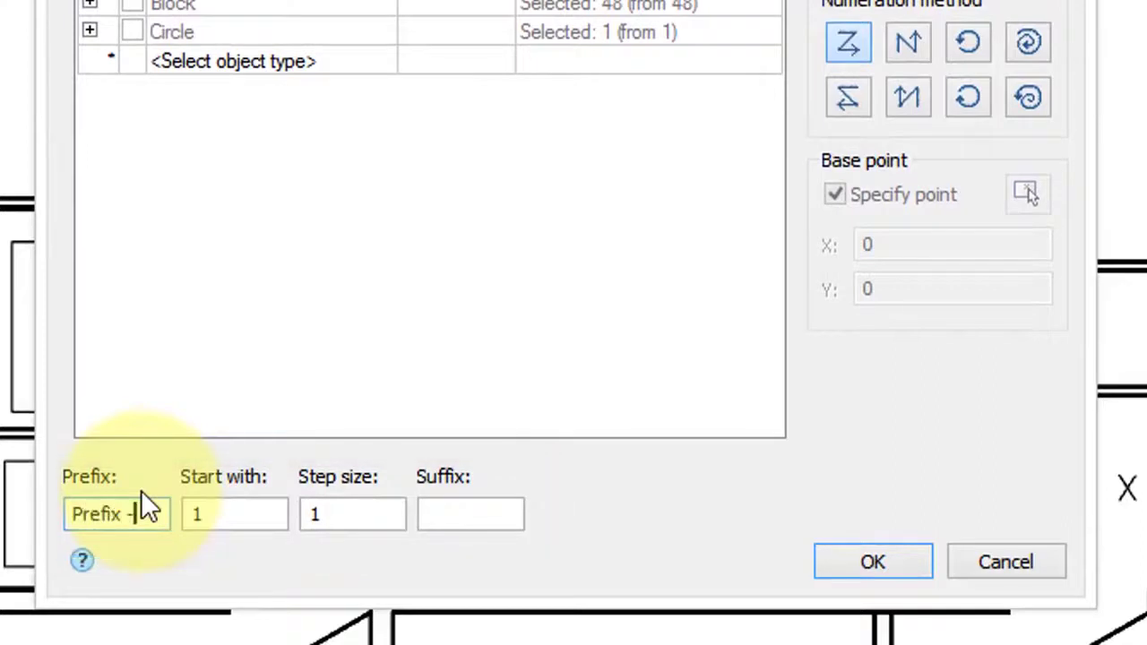
text(x -)
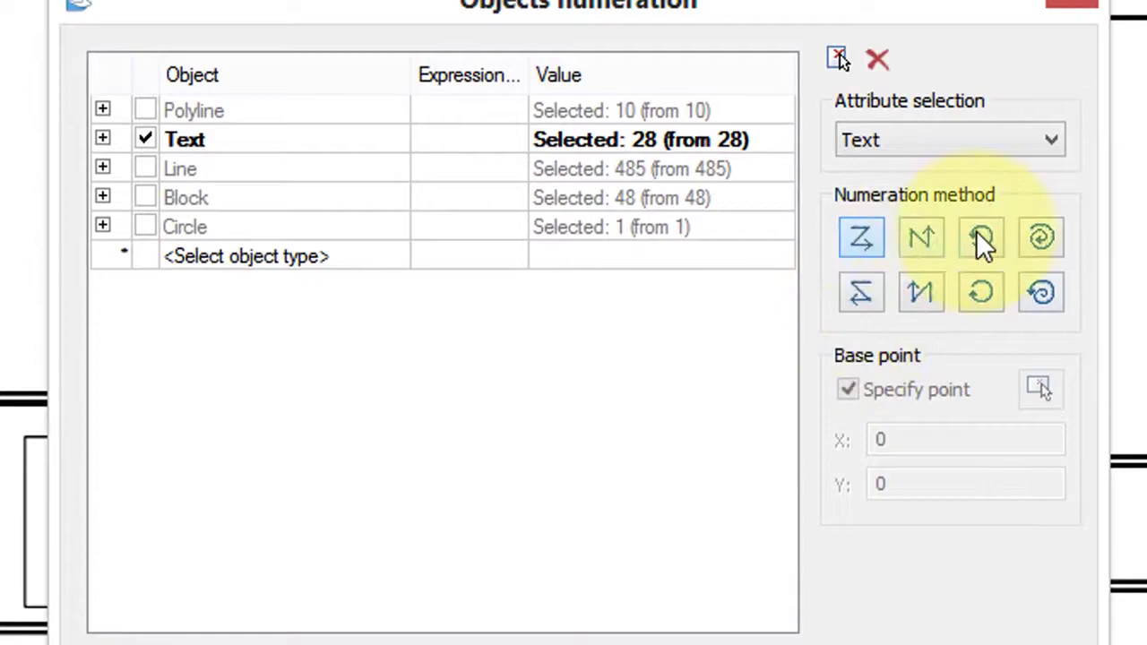
click(1029, 278)
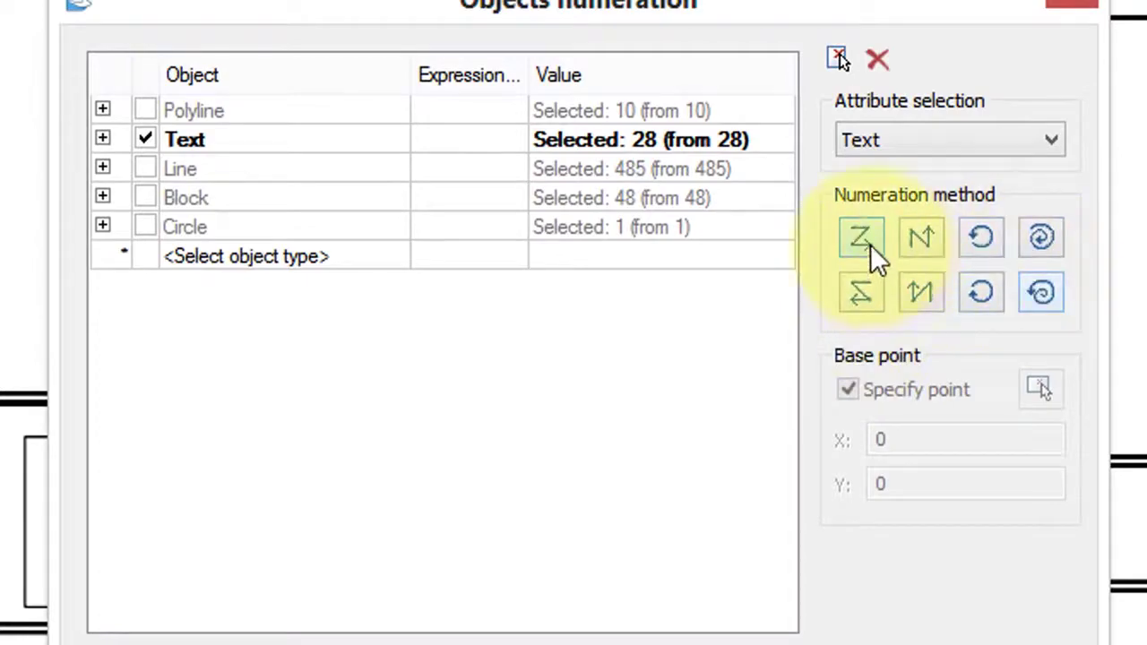
click(870, 245)
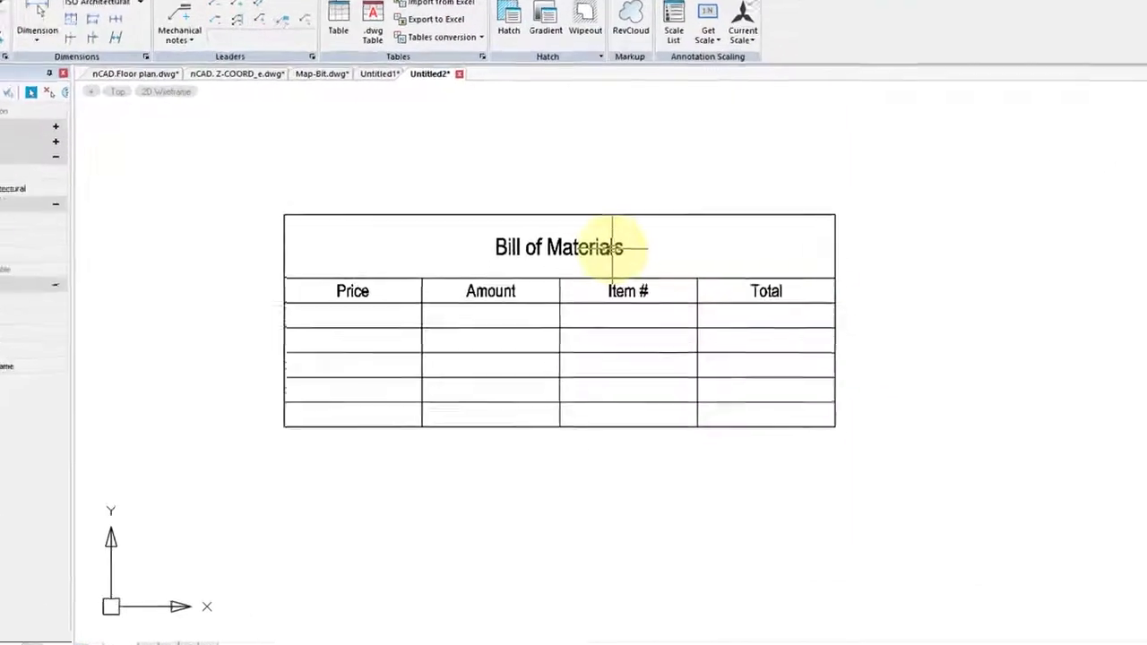
Format 'Materials' in the Bill of Materials title as red, bold, height 10.
double_click(614, 248)
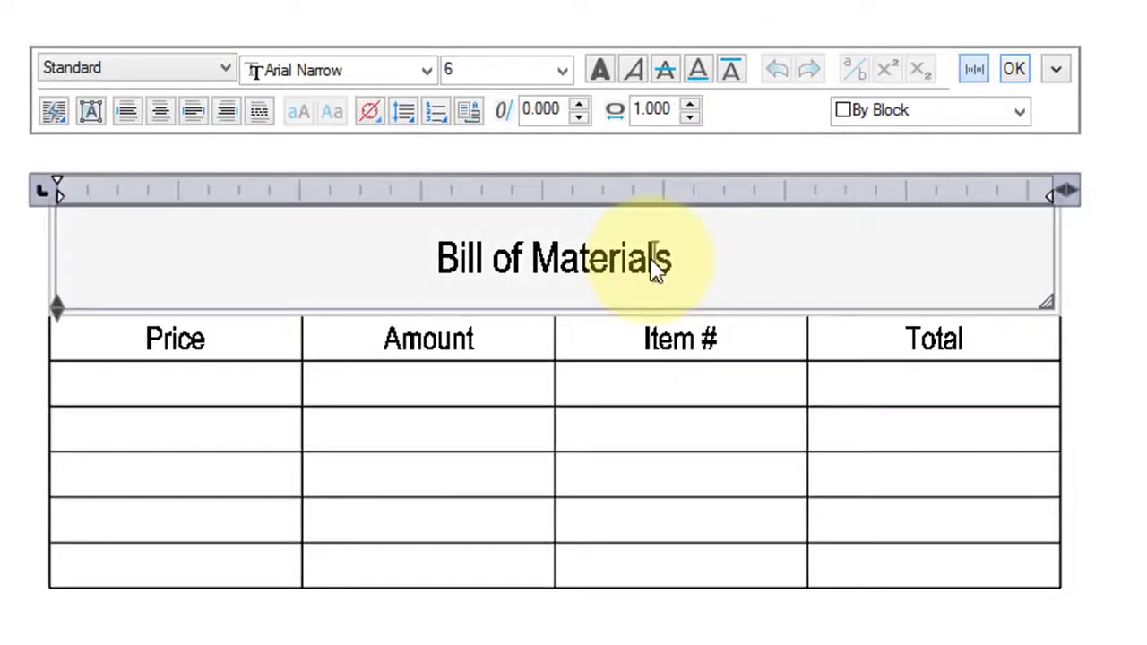
drag(670, 259, 549, 246)
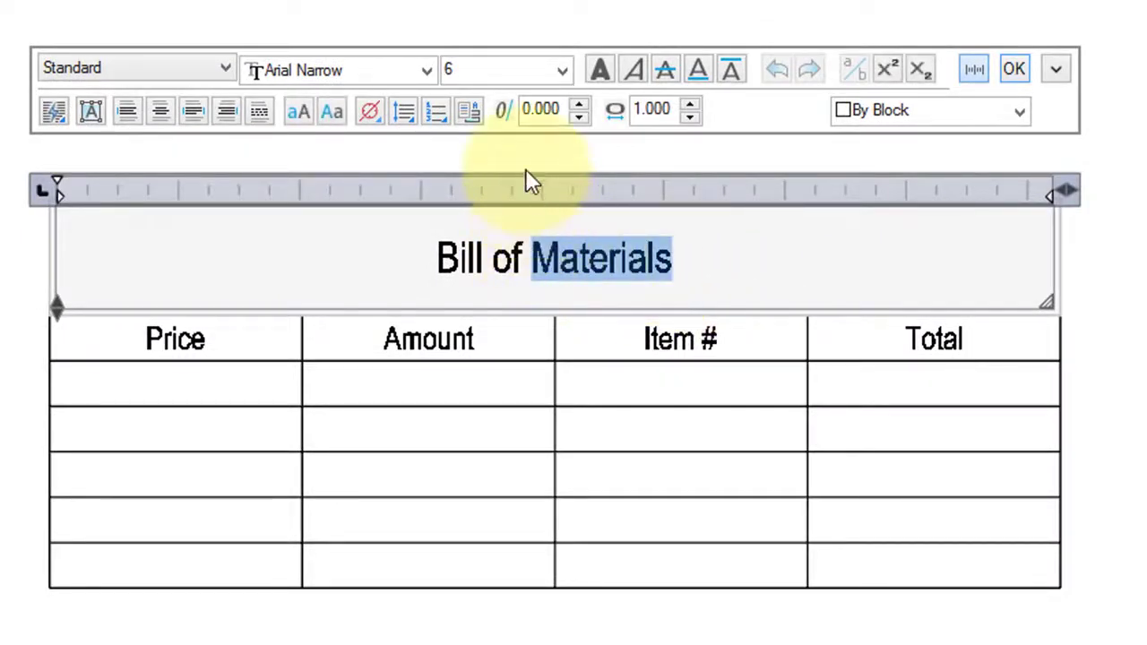
click(1018, 111)
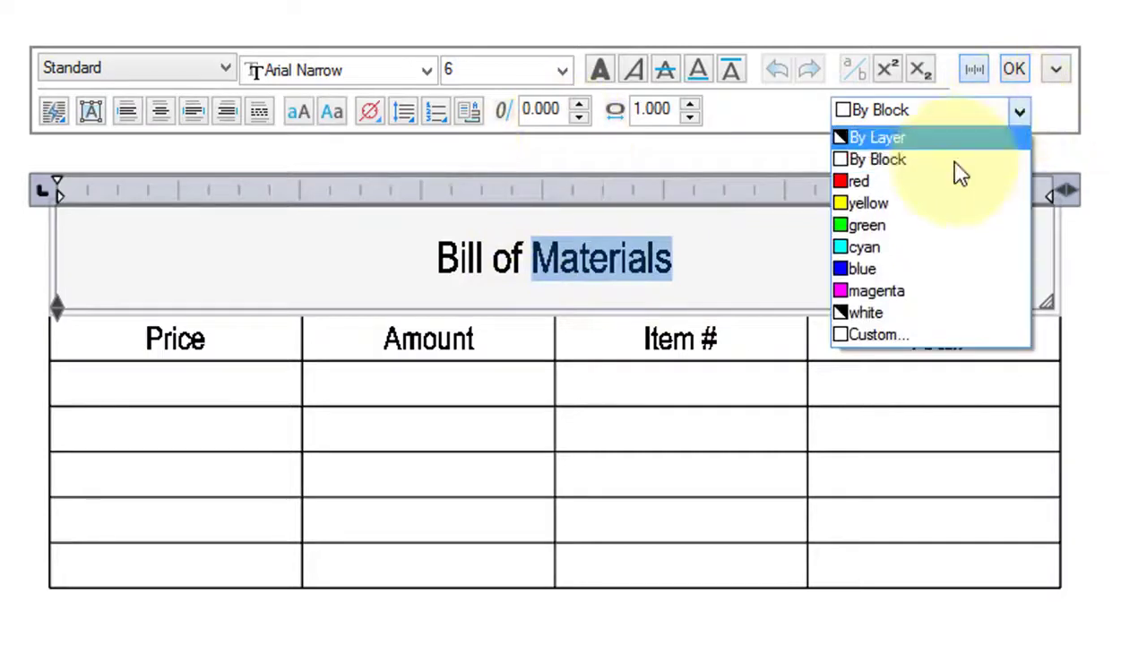
click(943, 179)
click(561, 72)
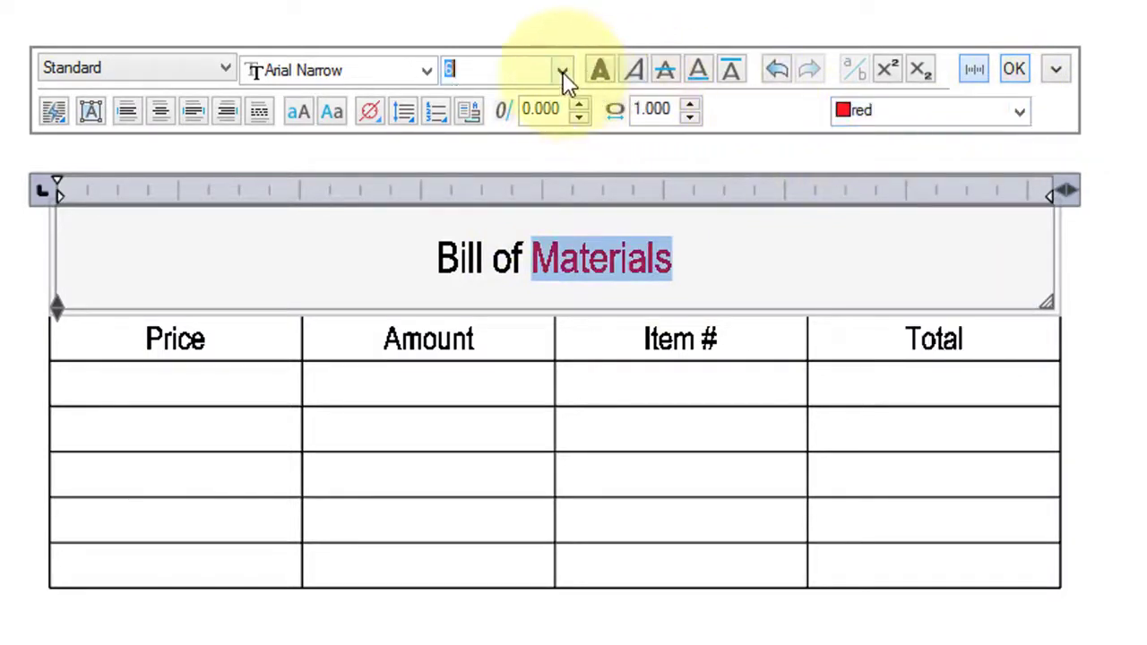
click(543, 93)
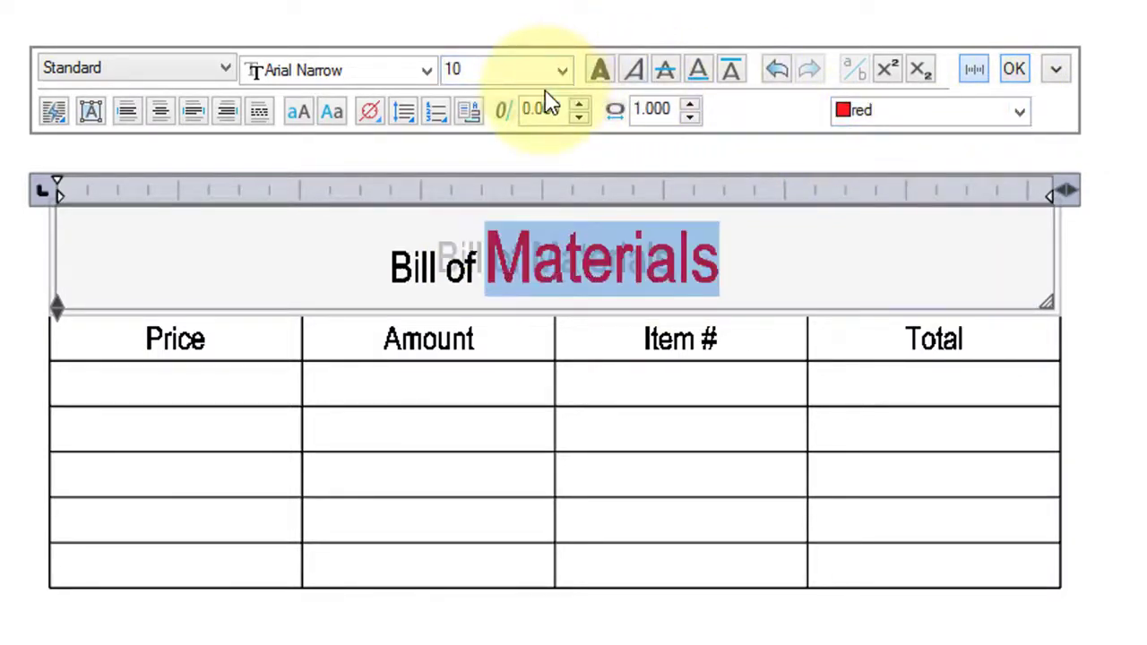
click(604, 71)
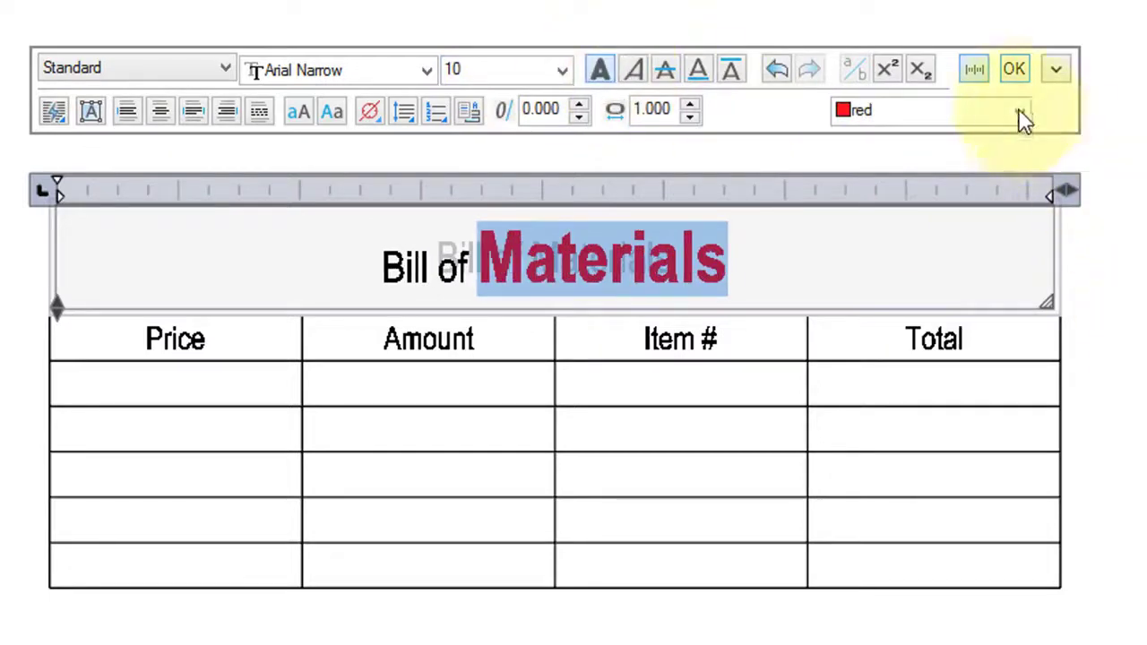
key(Tab)
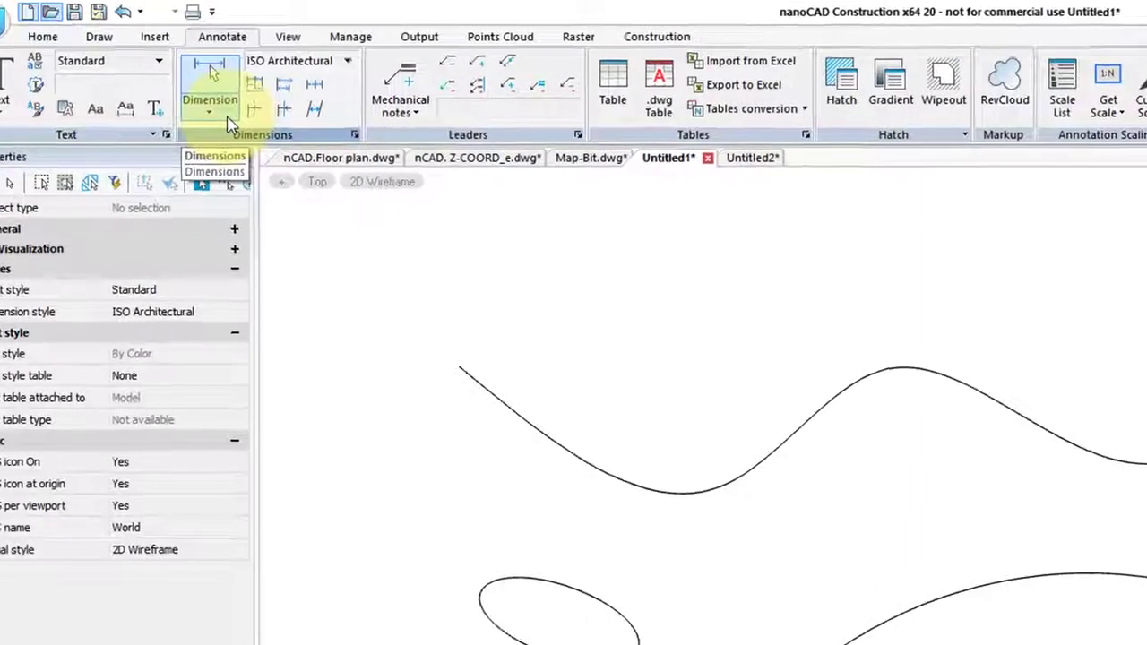
Add offset dimensions on the wavy curve (9419.755), ellipse (280.339) and lower arc (8401.098).
click(227, 119)
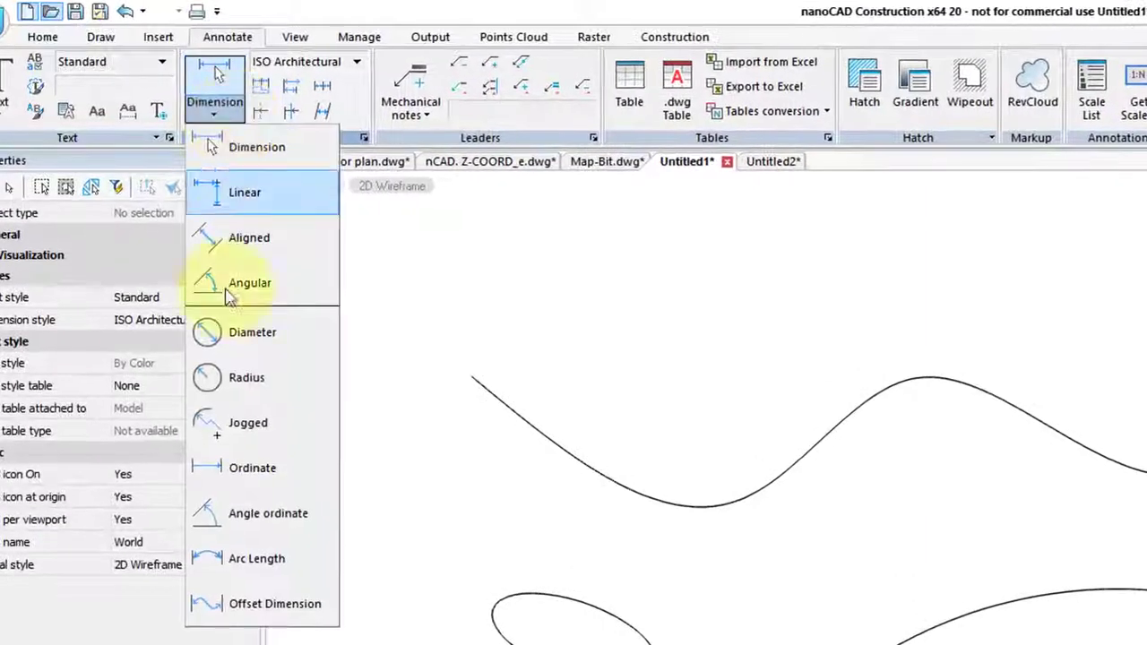
click(266, 608)
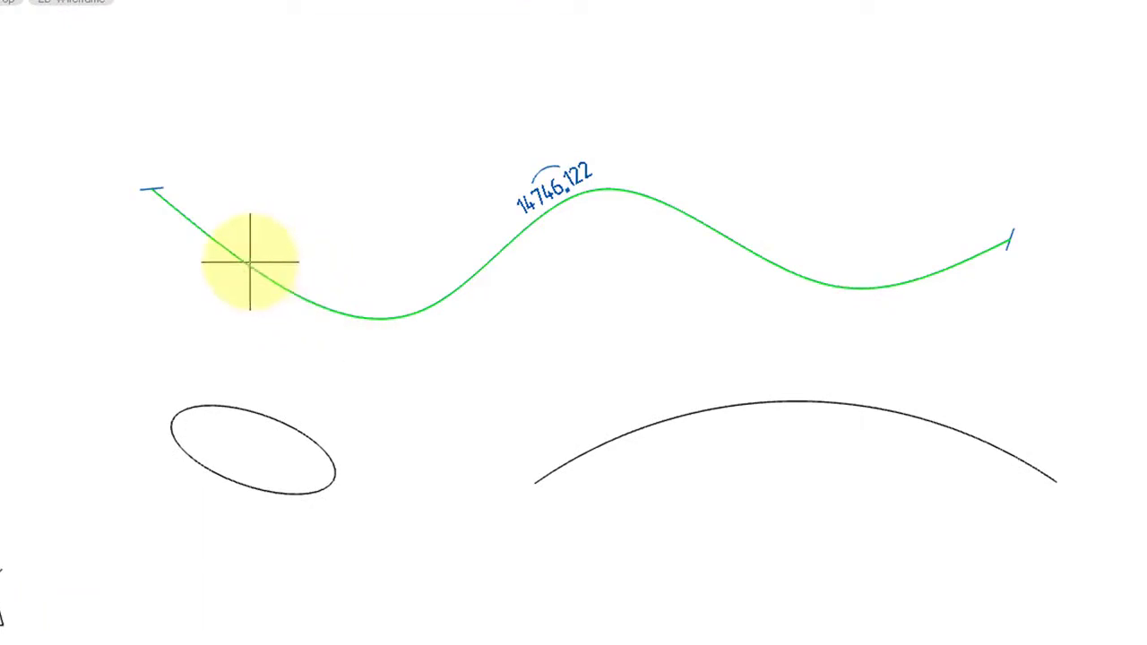
click(250, 262)
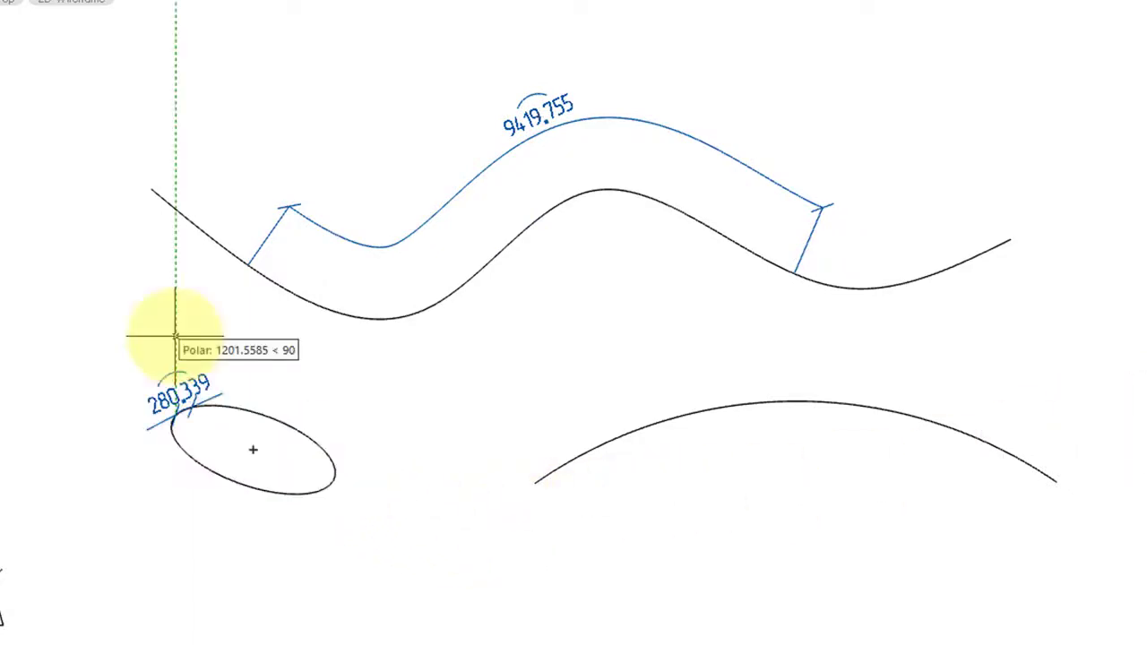
click(173, 334)
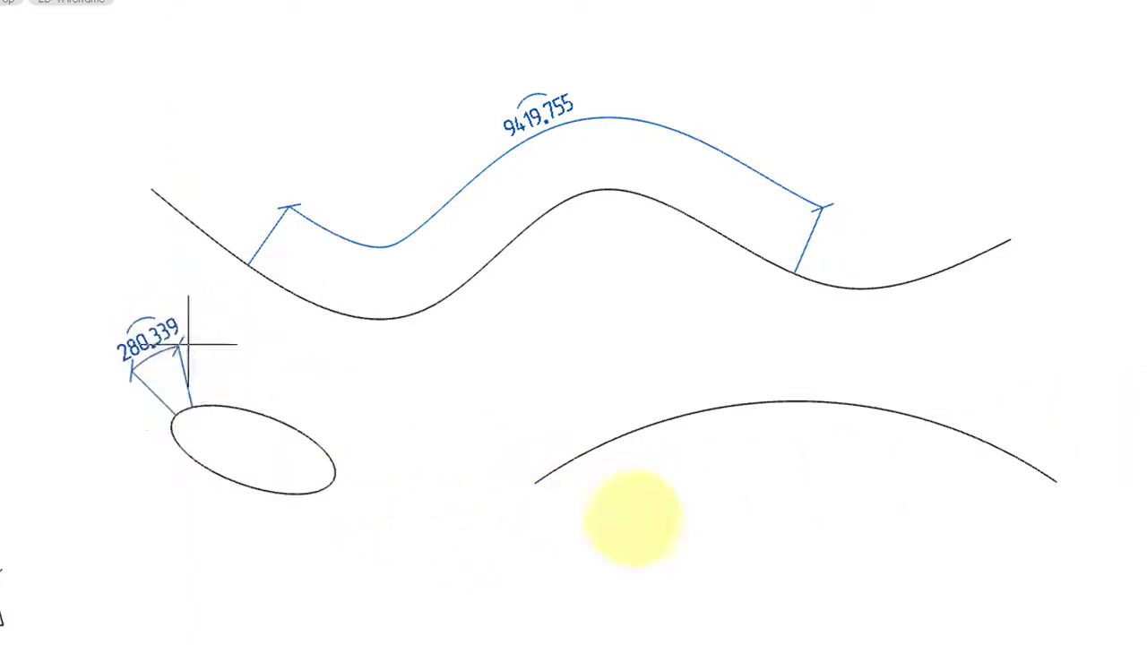
click(715, 397)
click(1057, 484)
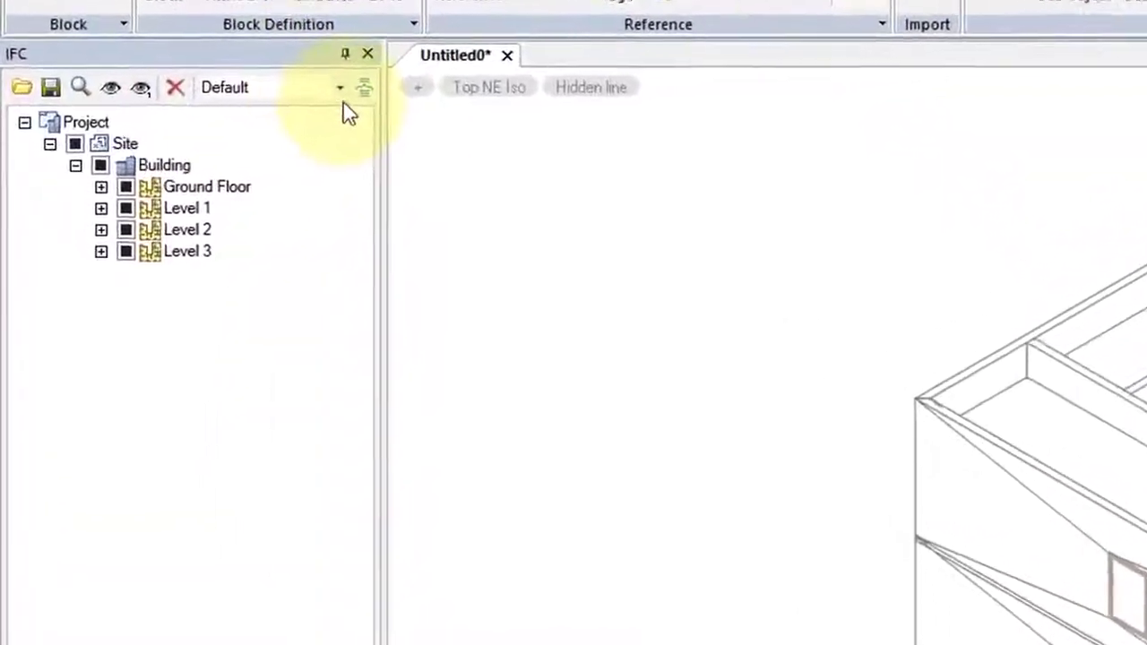
Switch the IFC tree grouping from Type to Storey, then to Layer to show Des: groups.
click(249, 103)
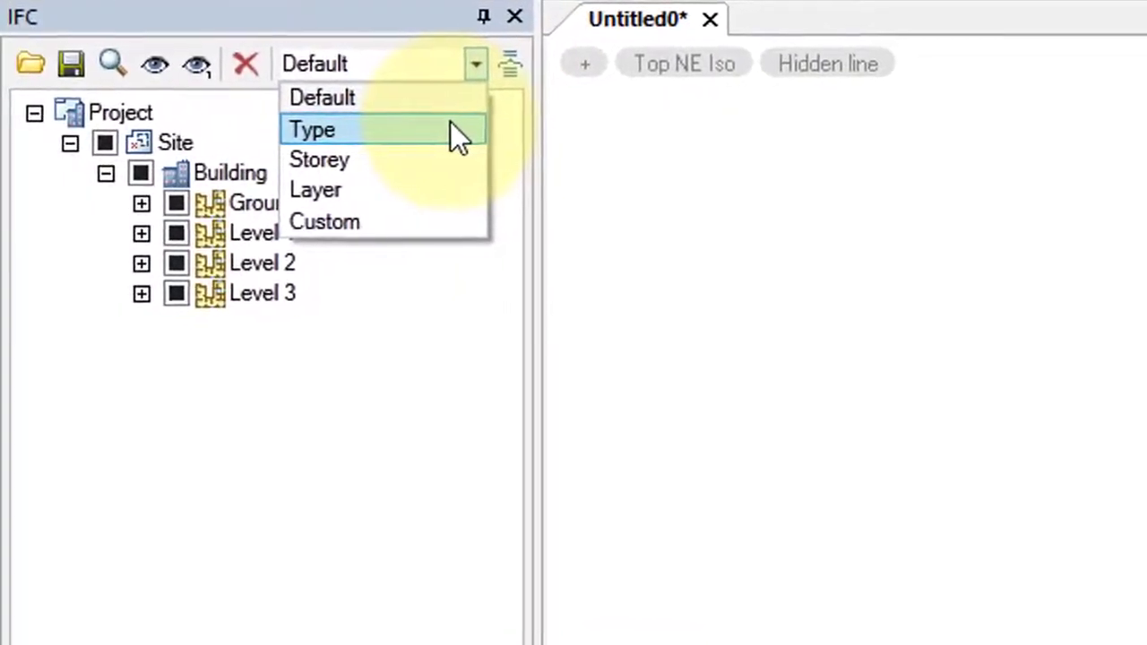
click(454, 130)
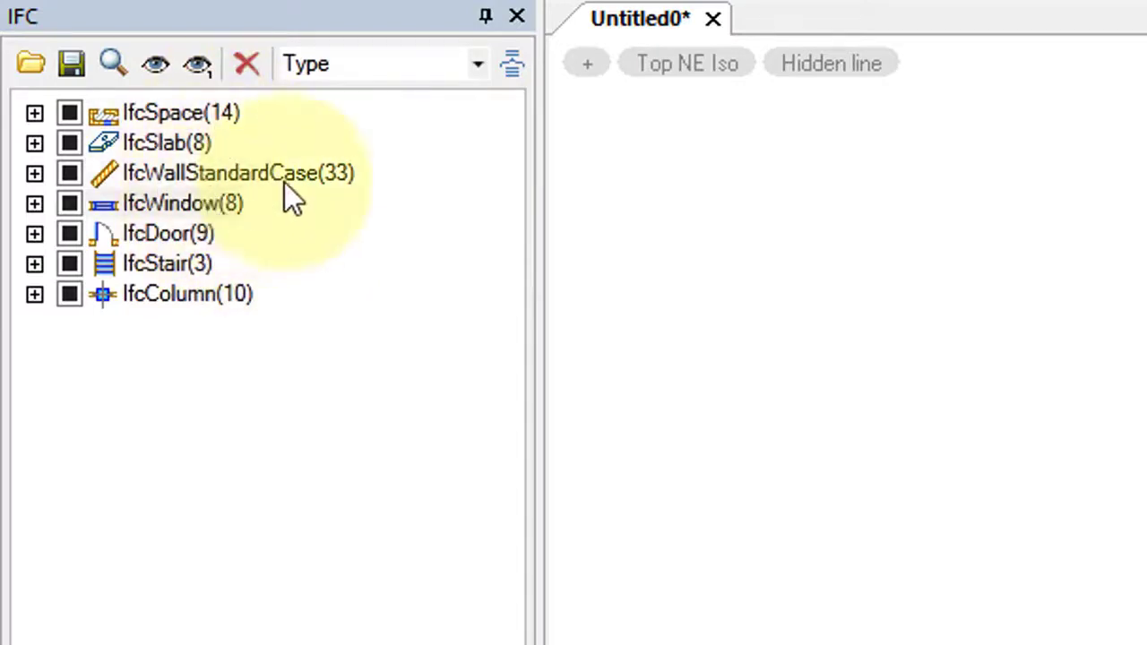
click(479, 71)
click(320, 156)
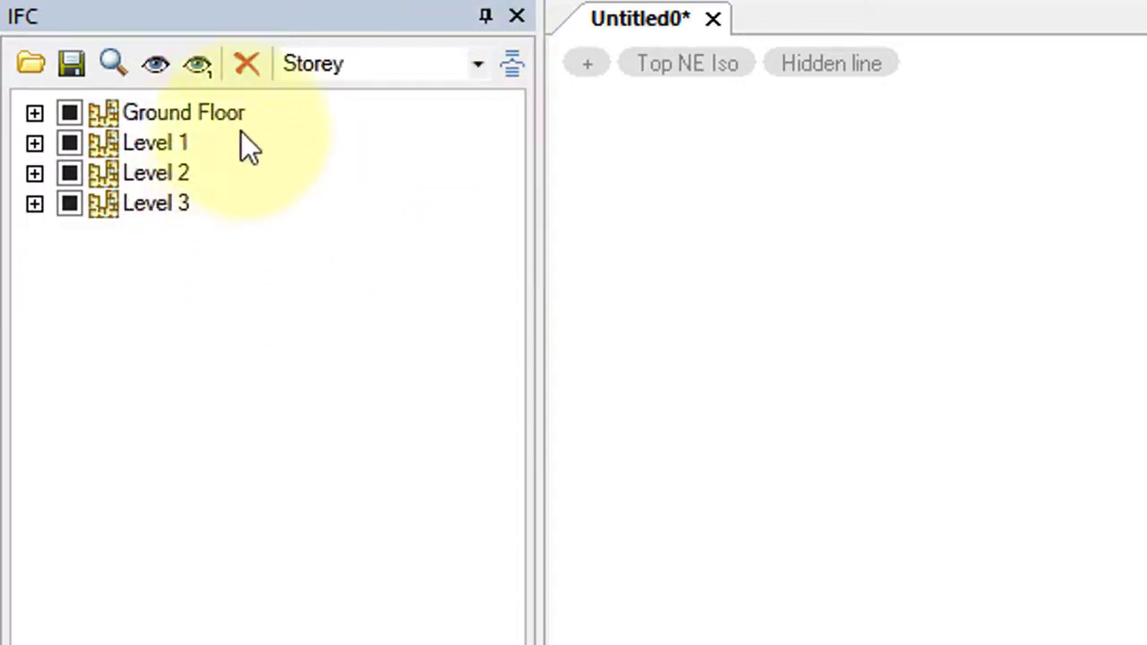
click(475, 68)
click(423, 201)
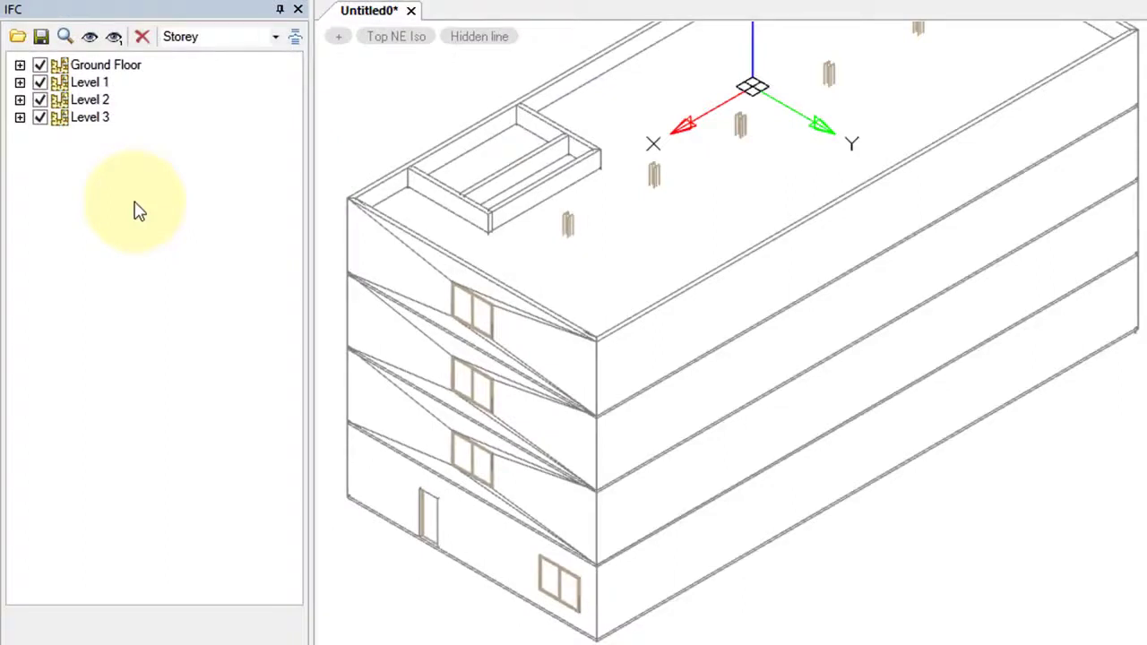
Hide Levels 3, 2 and 1 in the 3D model.
click(39, 121)
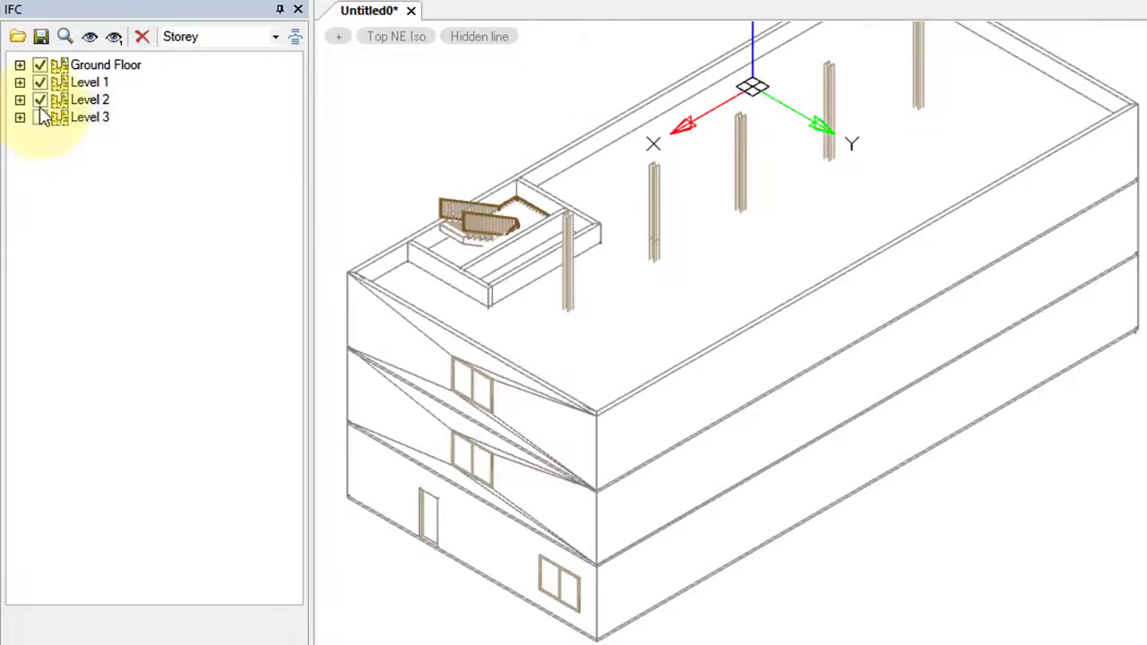
click(39, 100)
click(40, 82)
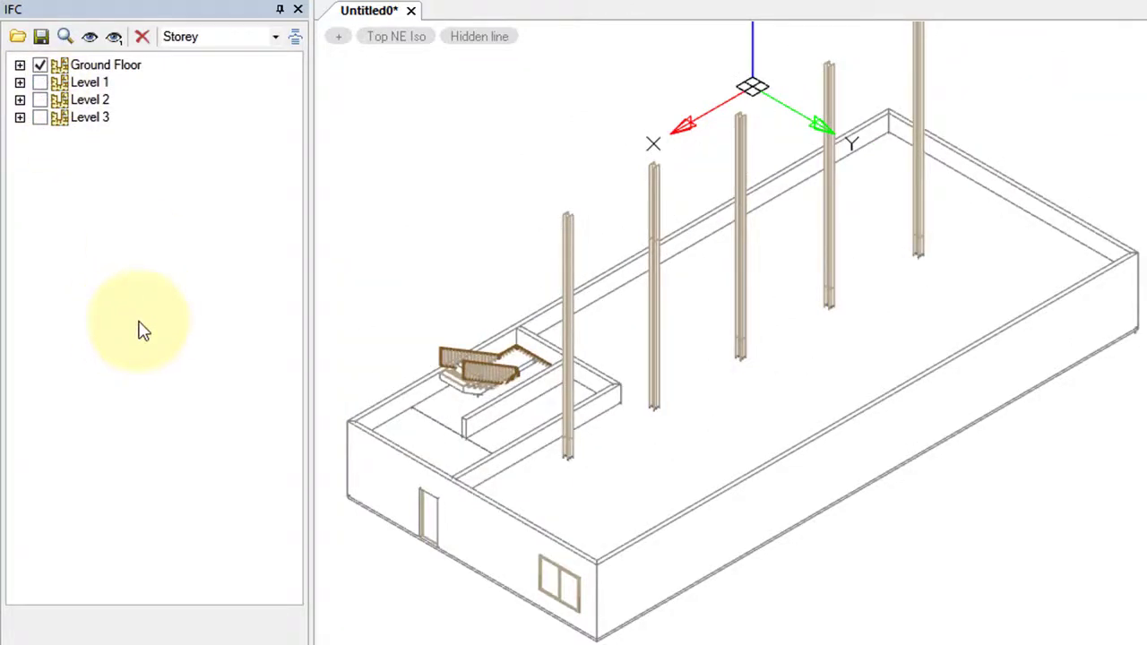
Isolate the ground-floor IfcStair and display the IFC attributes of Stair - 001.
click(20, 65)
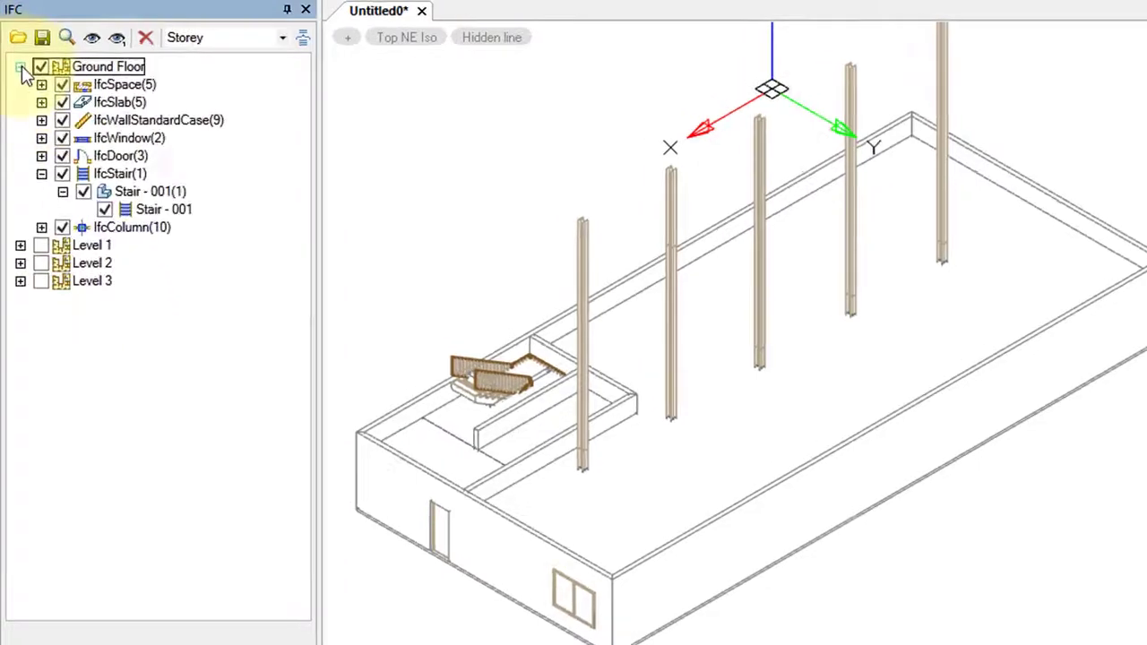
click(167, 213)
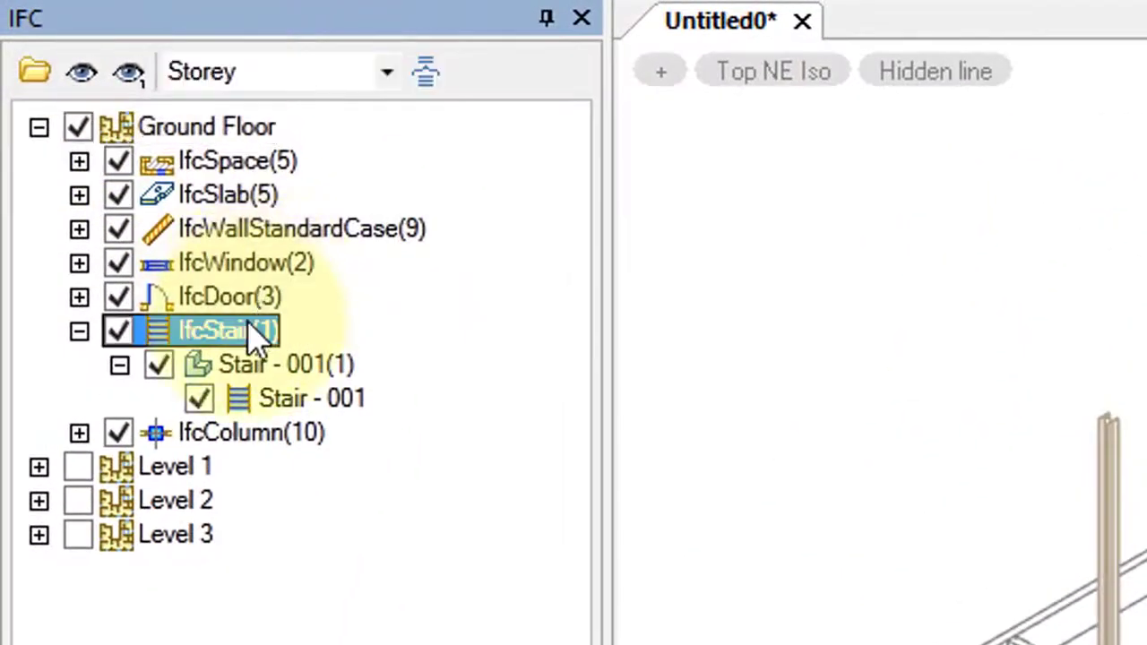
click(130, 72)
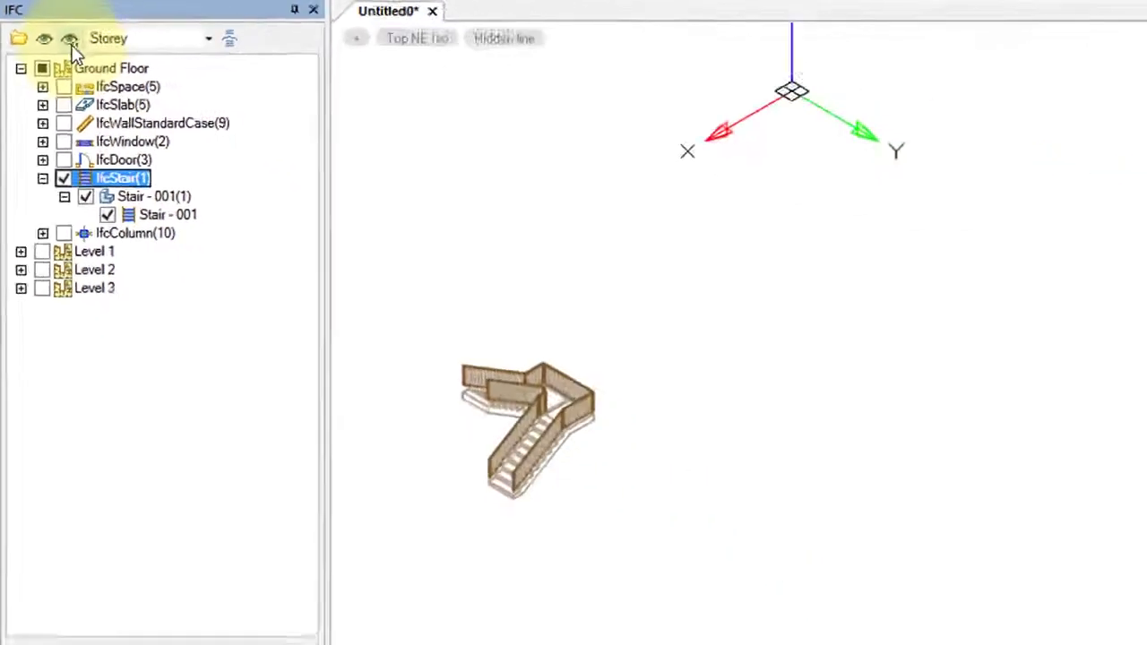
scroll(536, 427, up, 5)
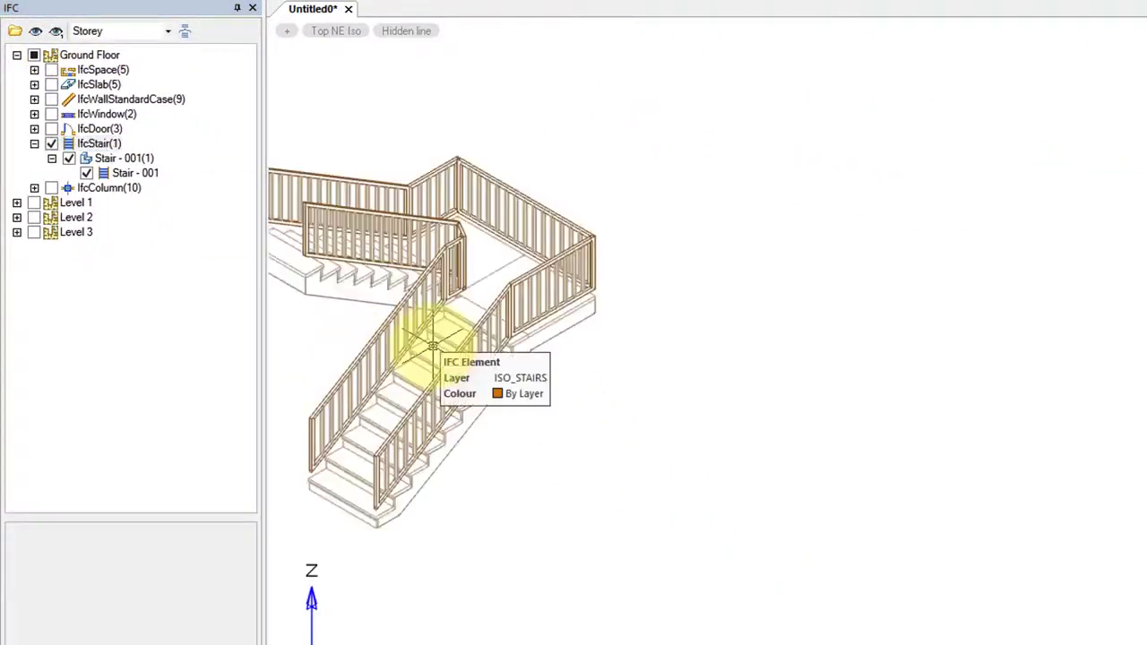
click(117, 176)
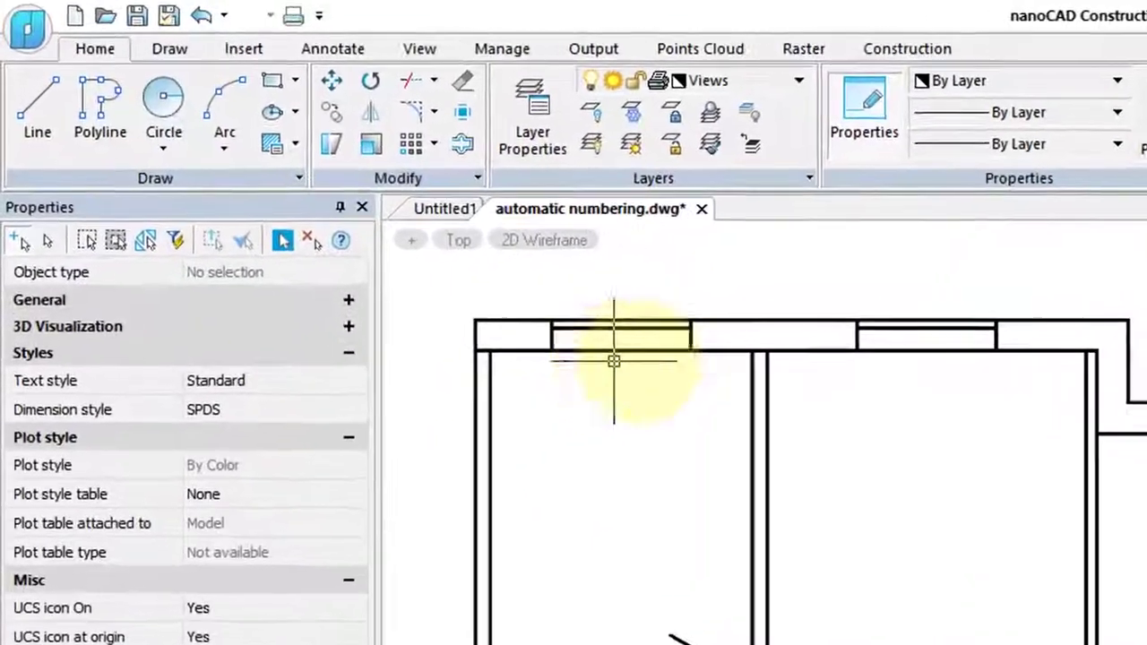
Outline the top-left room with the Room tool by picking its opposite corners.
click(927, 52)
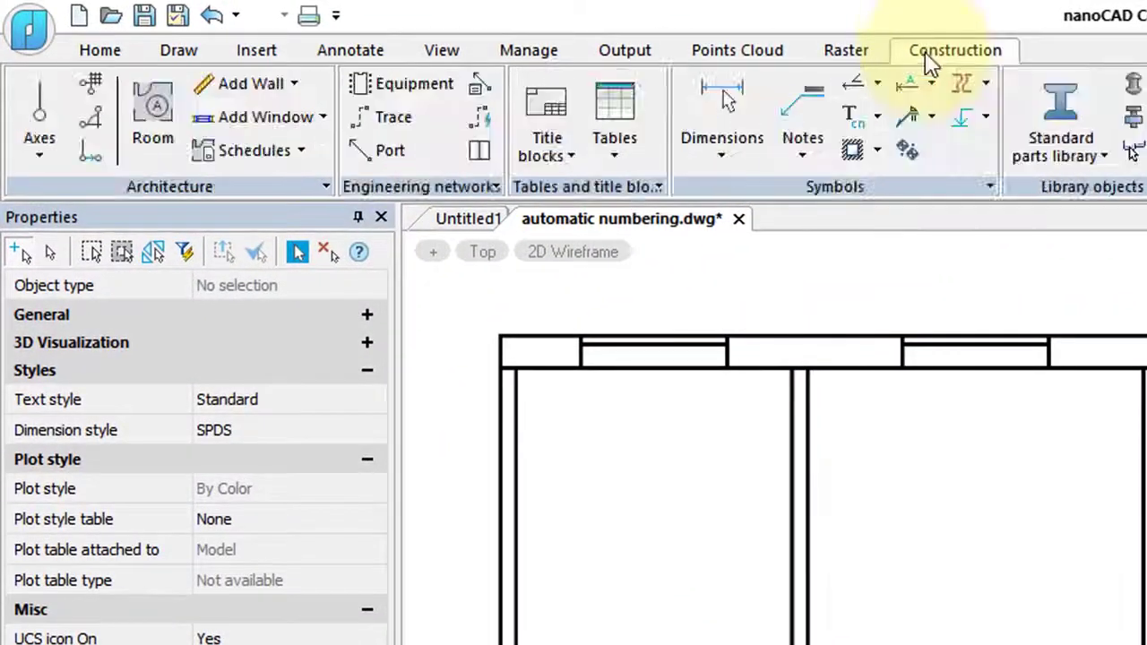
click(166, 133)
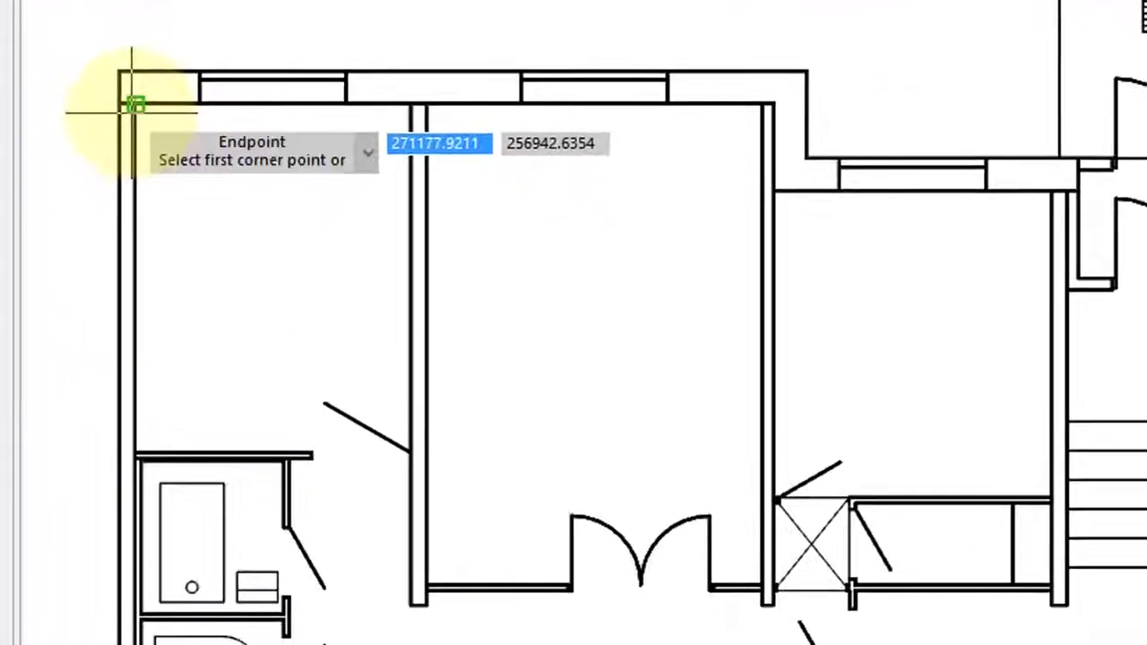
click(218, 164)
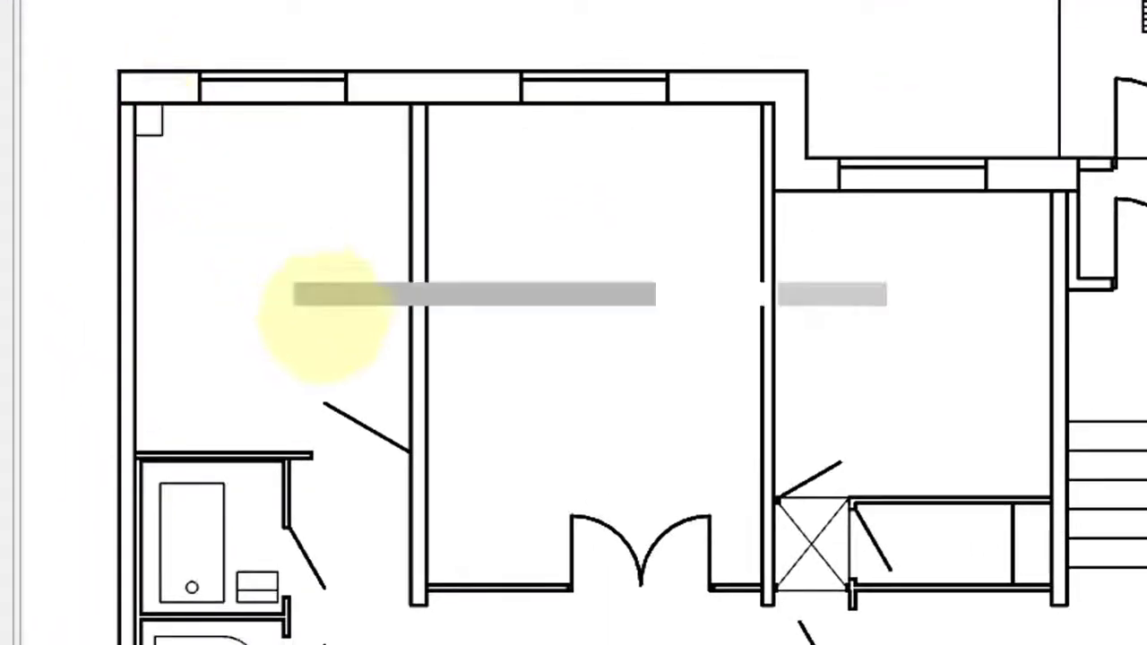
click(410, 455)
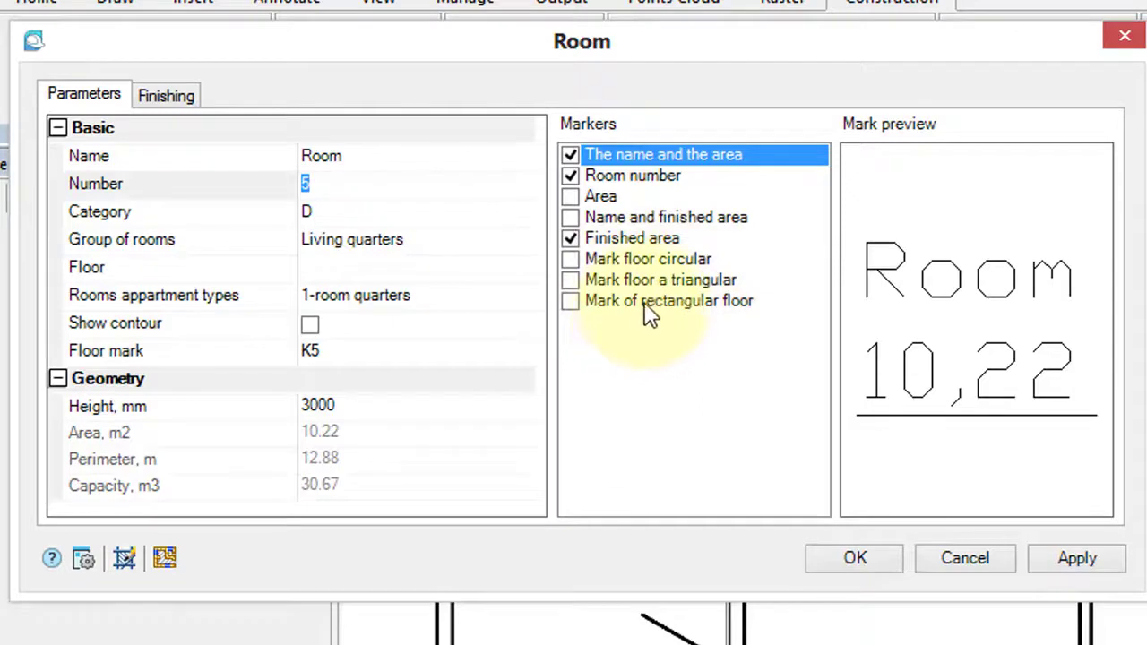
Check the name/area and circled-number markers and Finishing table, then place room 5.
click(632, 153)
click(632, 153)
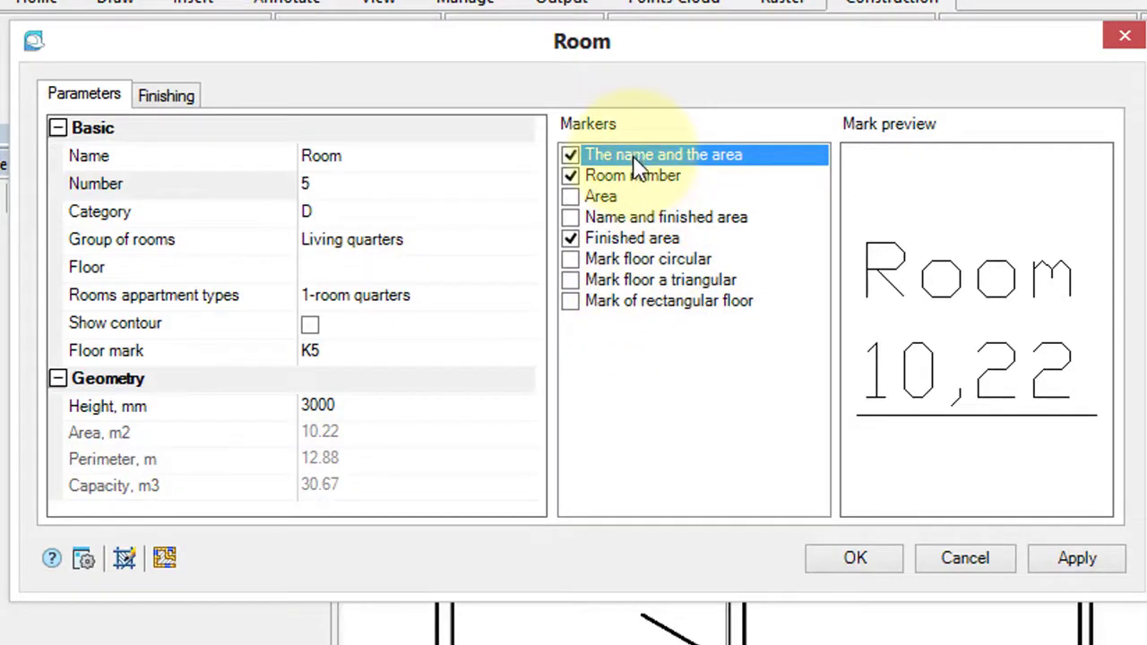
click(634, 182)
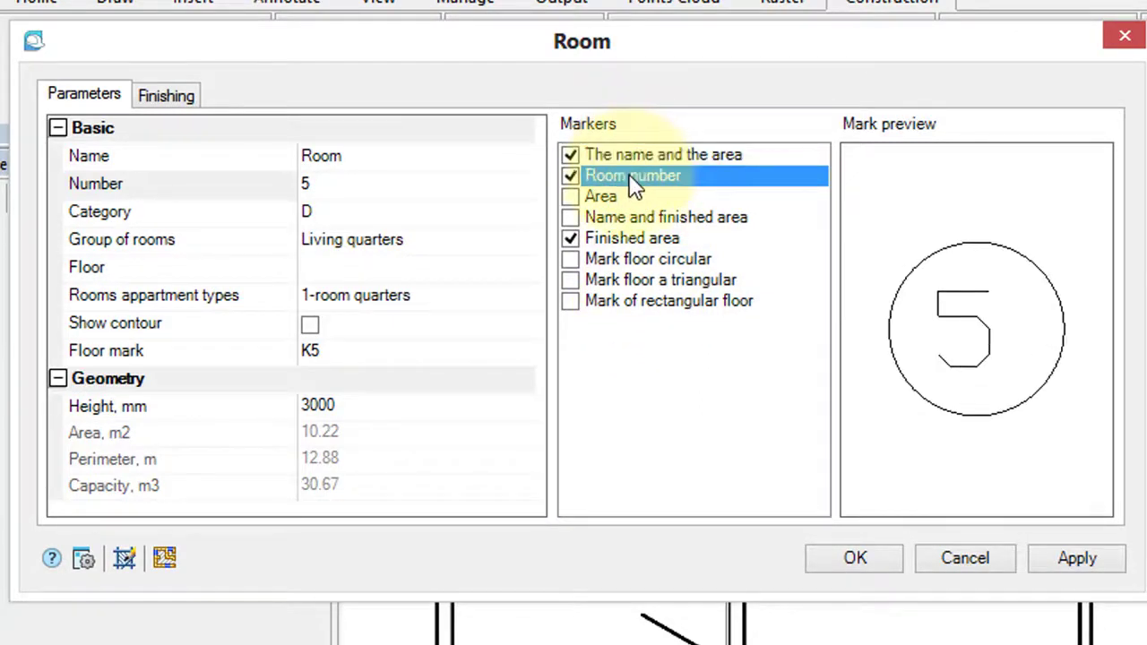
key(ctrl+Tab)
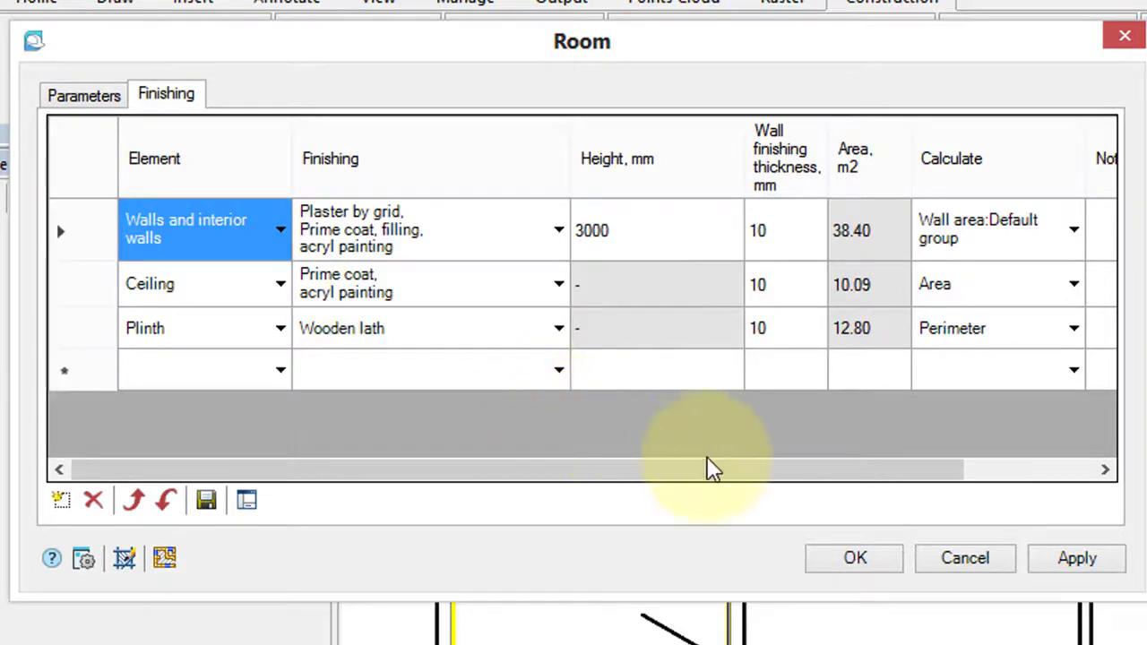
click(1076, 562)
click(856, 557)
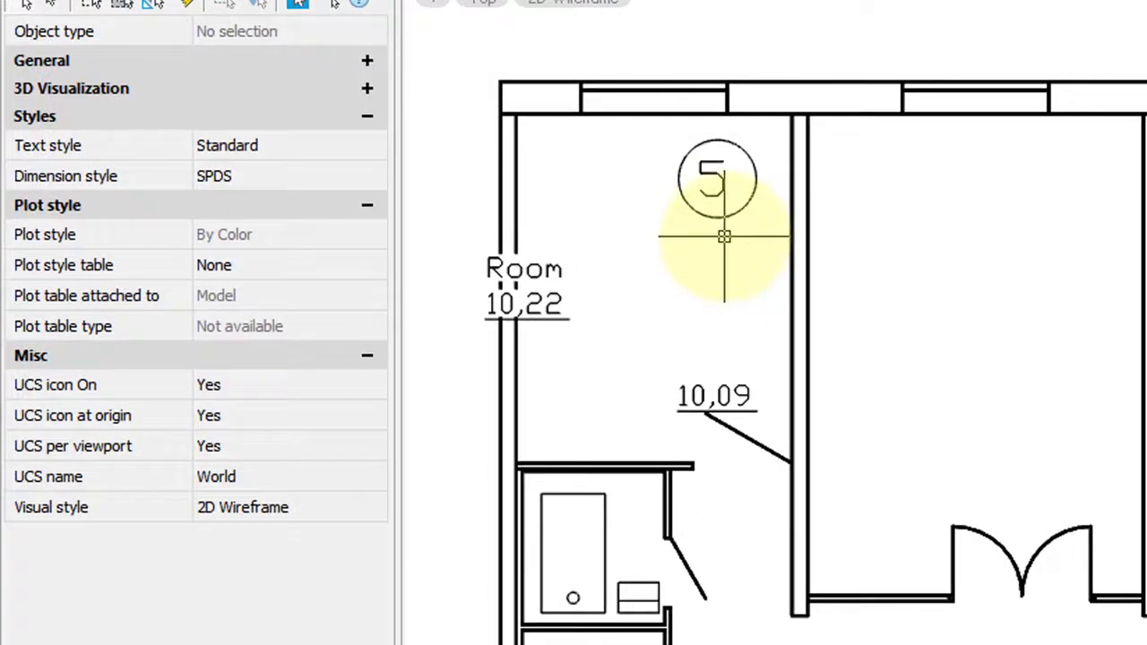
Enable Show contour in room 5's Room dialog so its outline appears in blue.
click(722, 219)
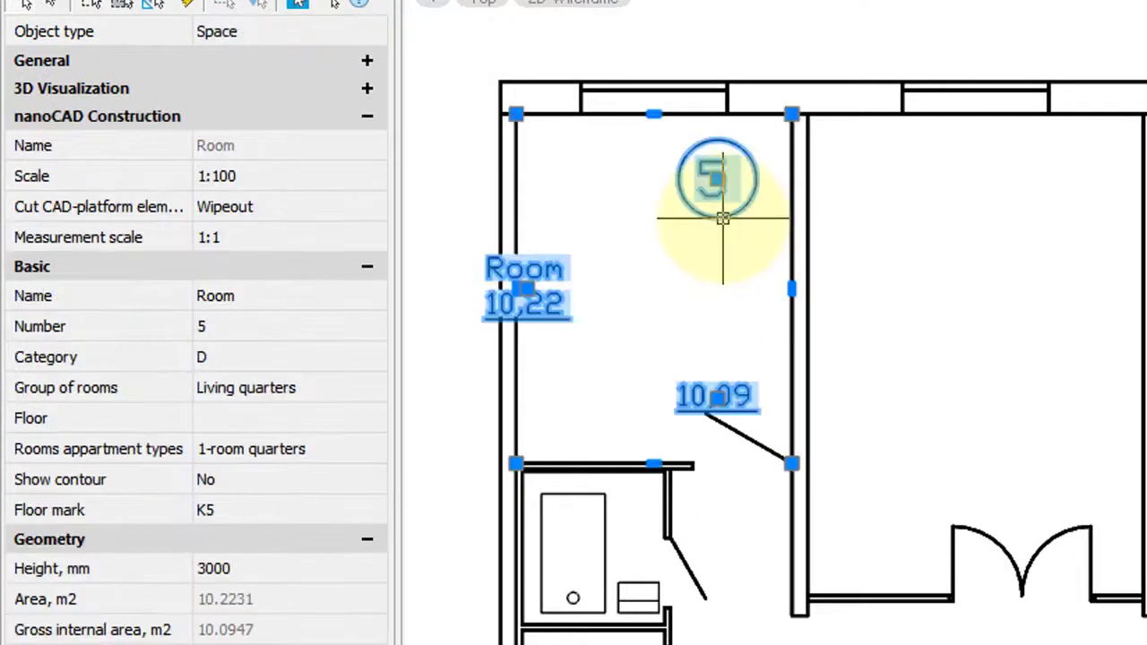
double_click(723, 218)
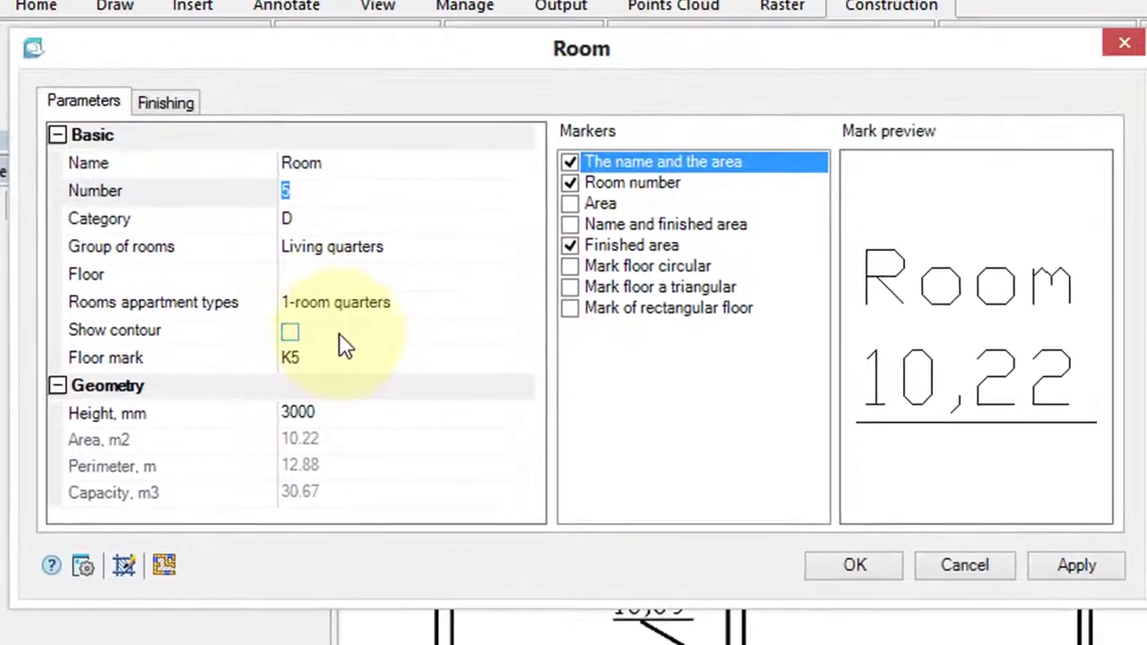
click(288, 335)
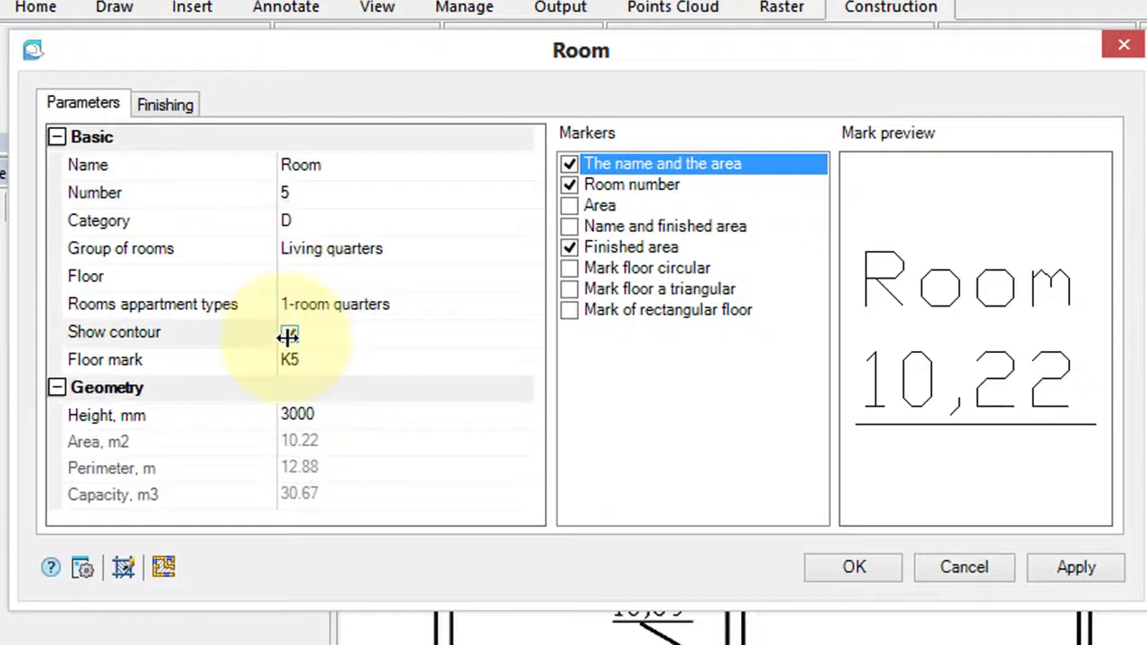
click(884, 578)
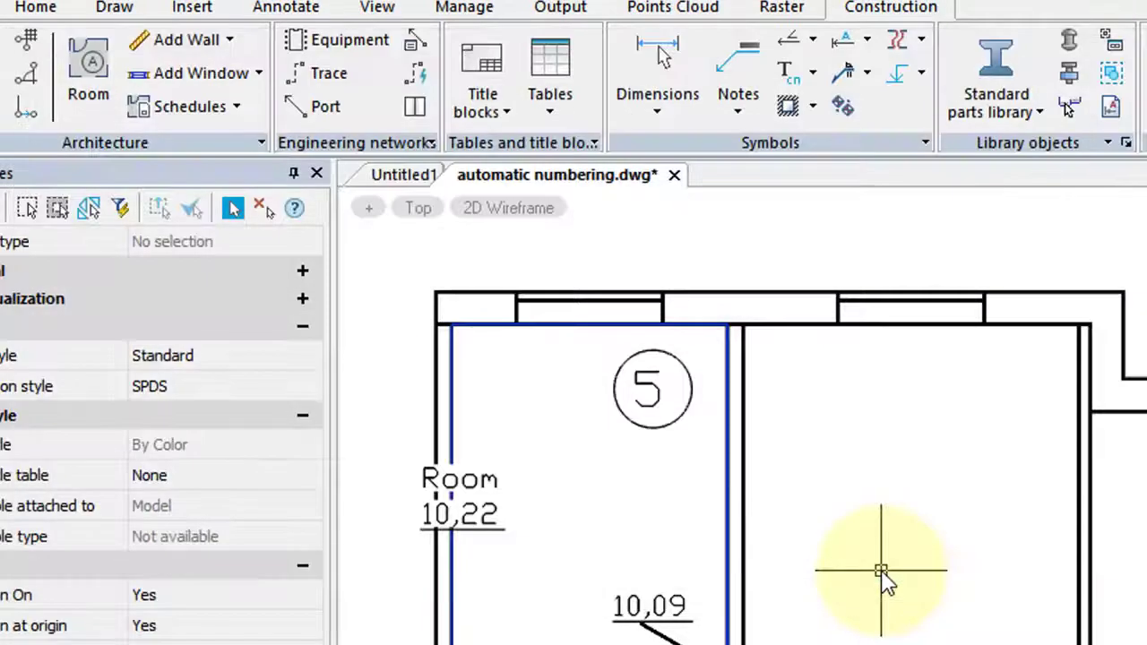